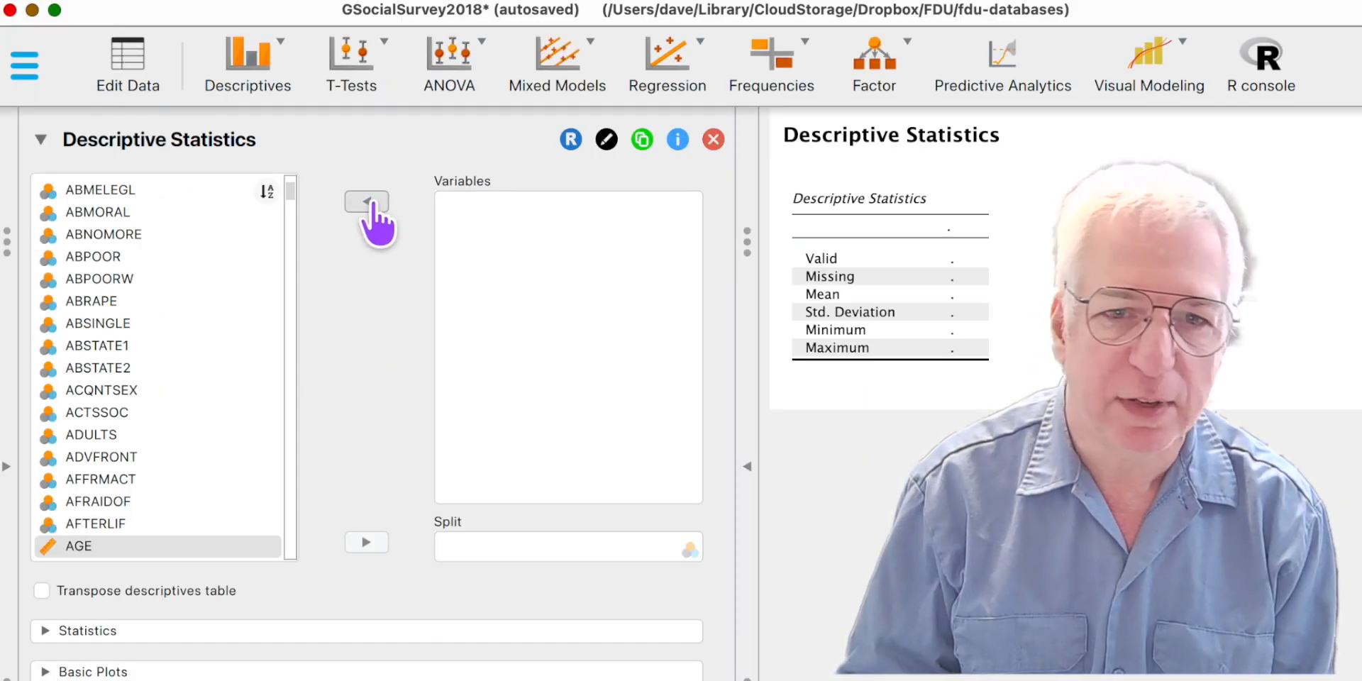
- Add AGE to the variables of the descriptive statistics analysis
left_click(147, 547)
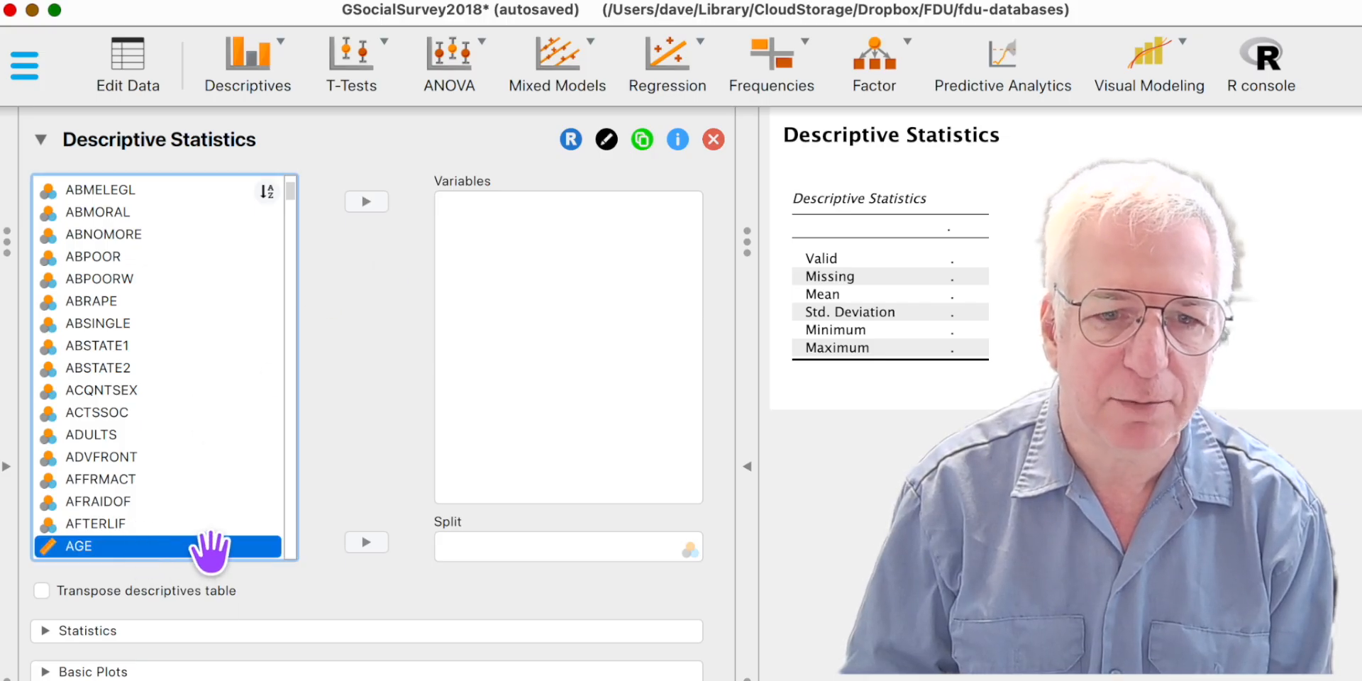
double_click(210, 547)
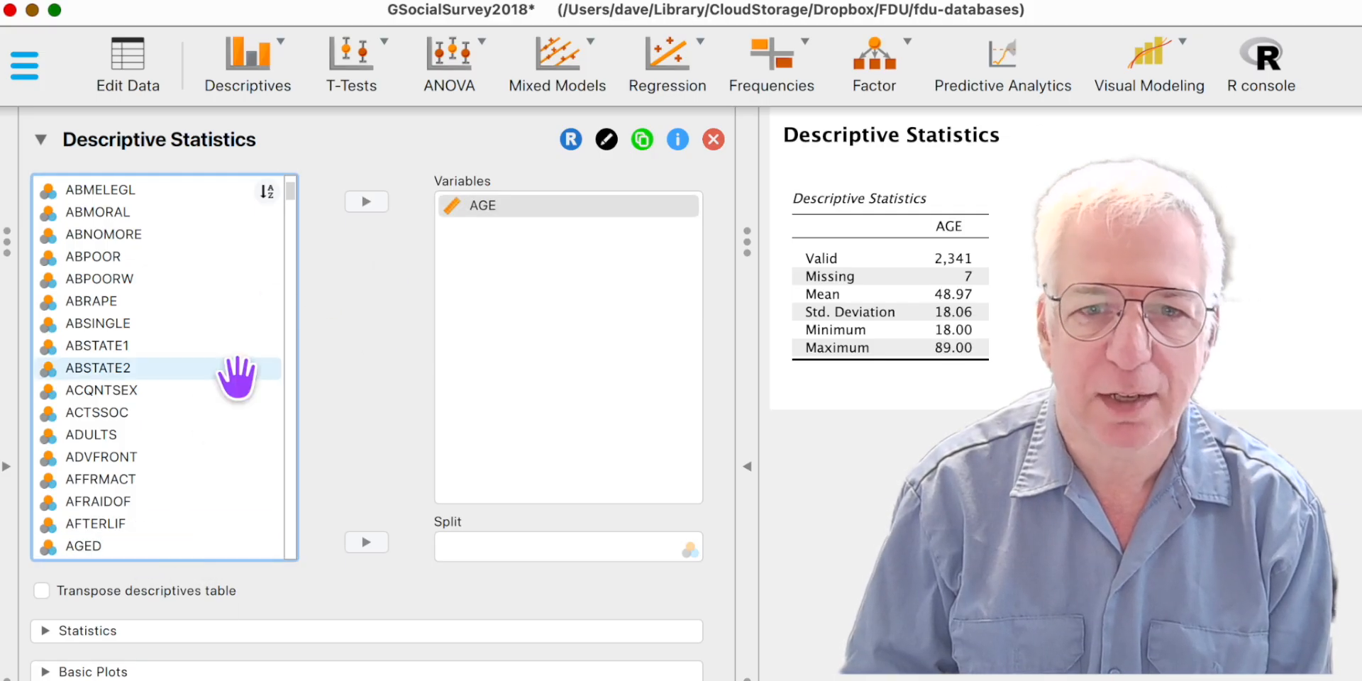
- Add ARTHRTIS to the analysed variables and take it out again
scroll(189, 435, "down", 3)
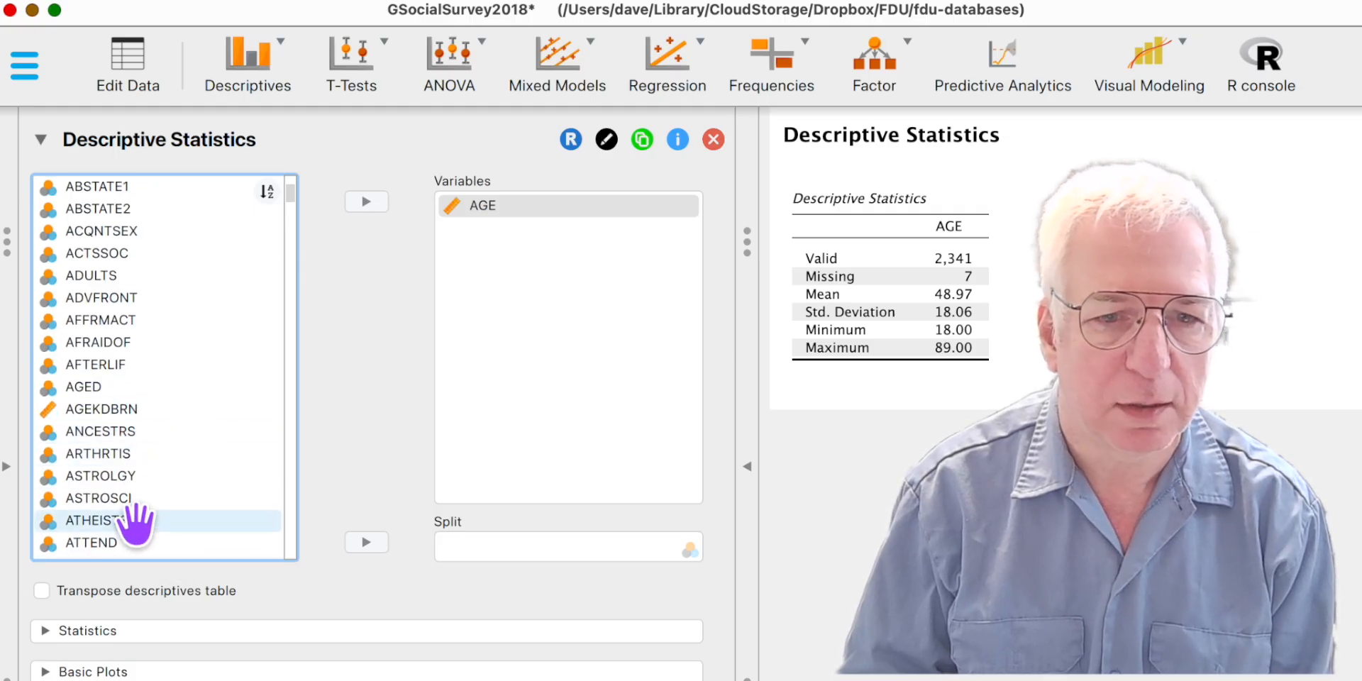
left_click(142, 454)
left_click(370, 202)
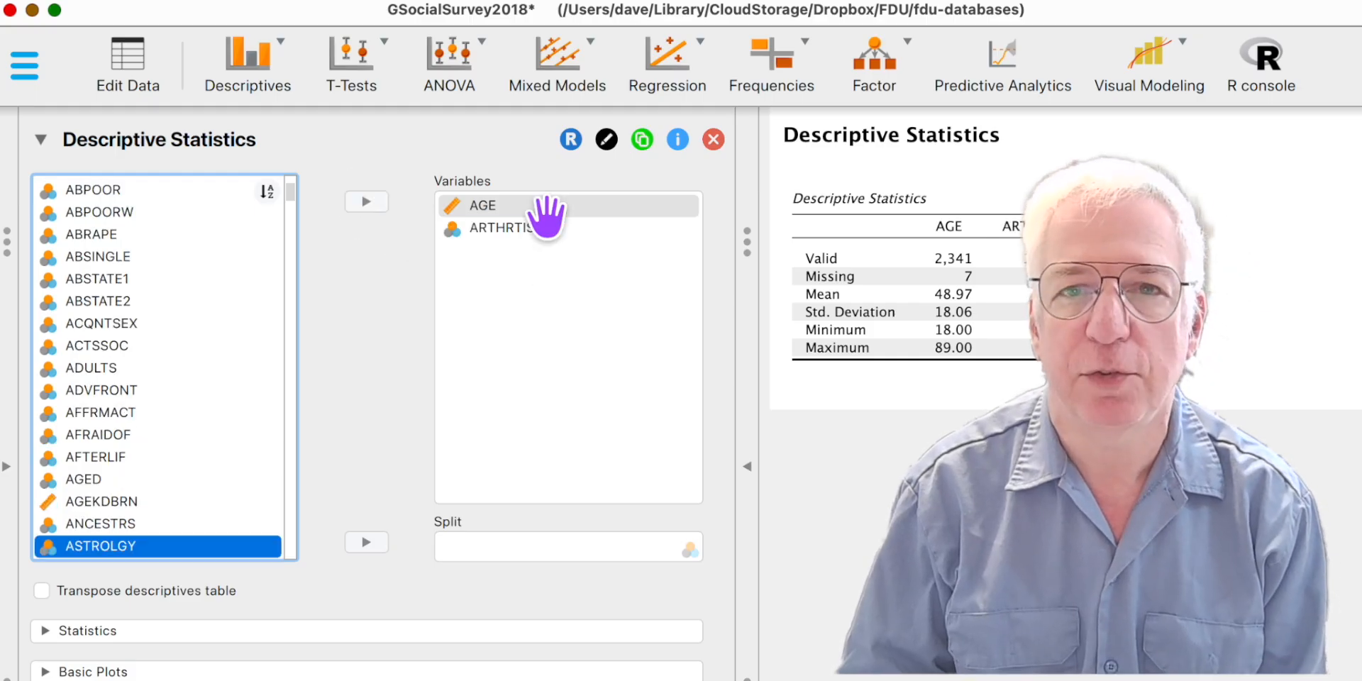
left_click(542, 227)
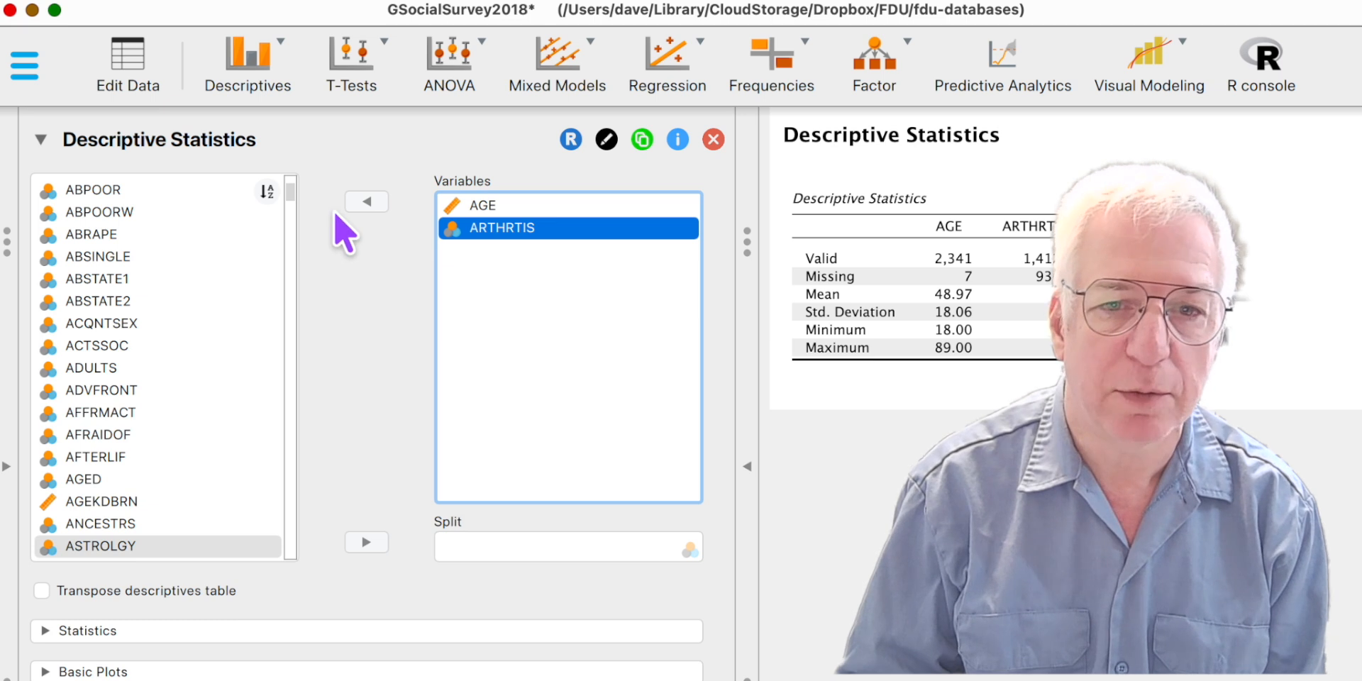
left_click(366, 201)
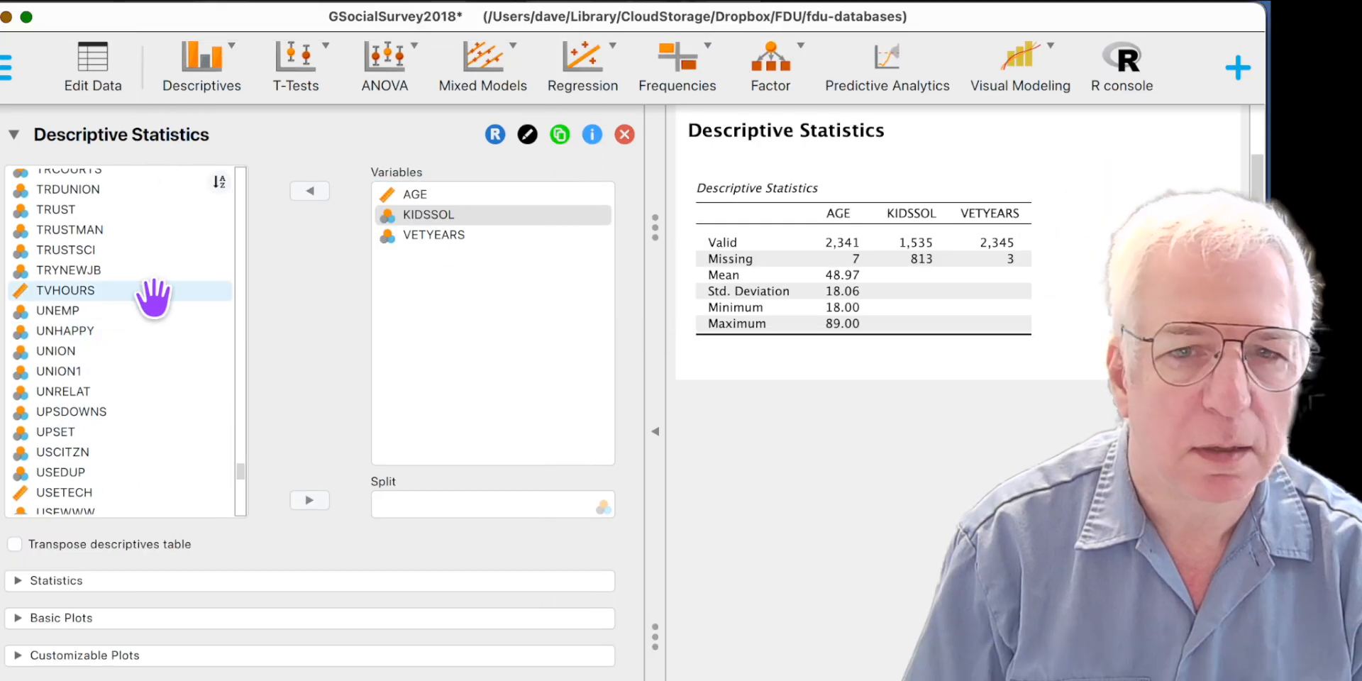
- Add TVHOURS to the analysed variables and remove VETYEARS and KIDSSOL
left_click(160, 292)
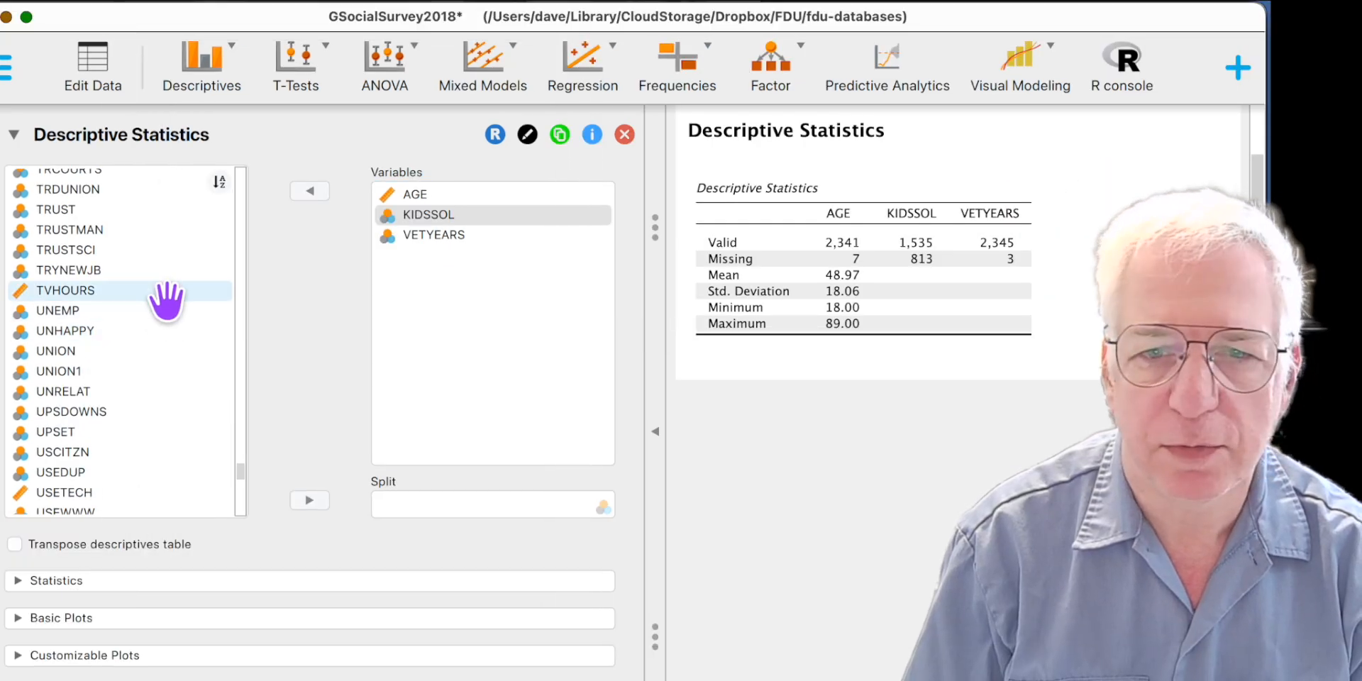
left_click(315, 192)
left_click(454, 234)
left_click(312, 193)
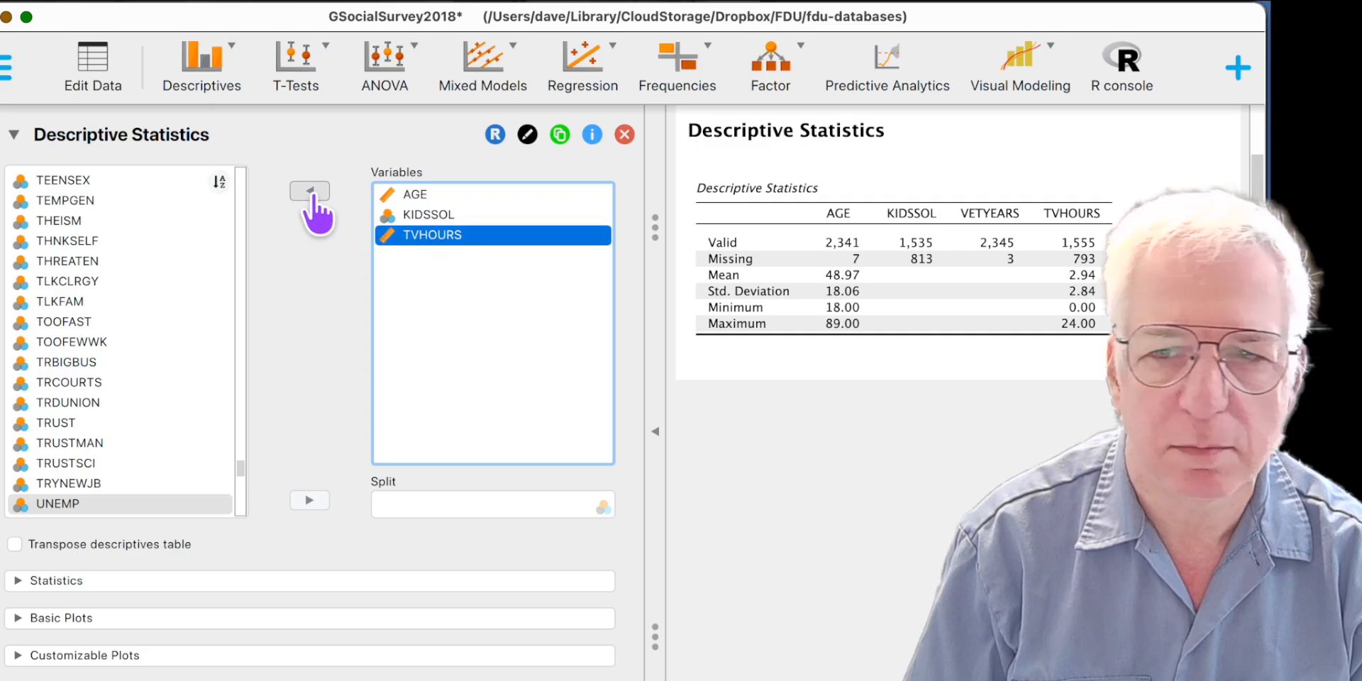
left_click(447, 215)
left_click(310, 191)
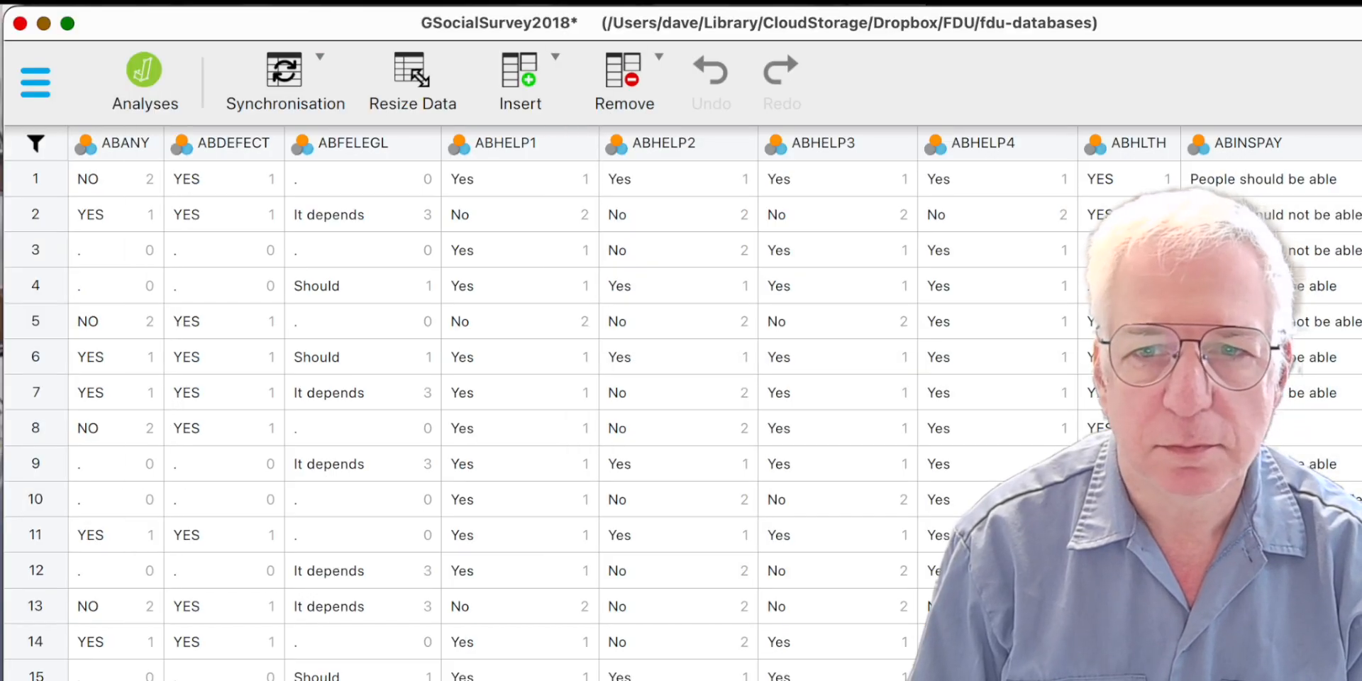
- Examine the AGE column's values and labels in the data from lowest to highest, and return to the analyses
scroll(680, 404, "right", 20)
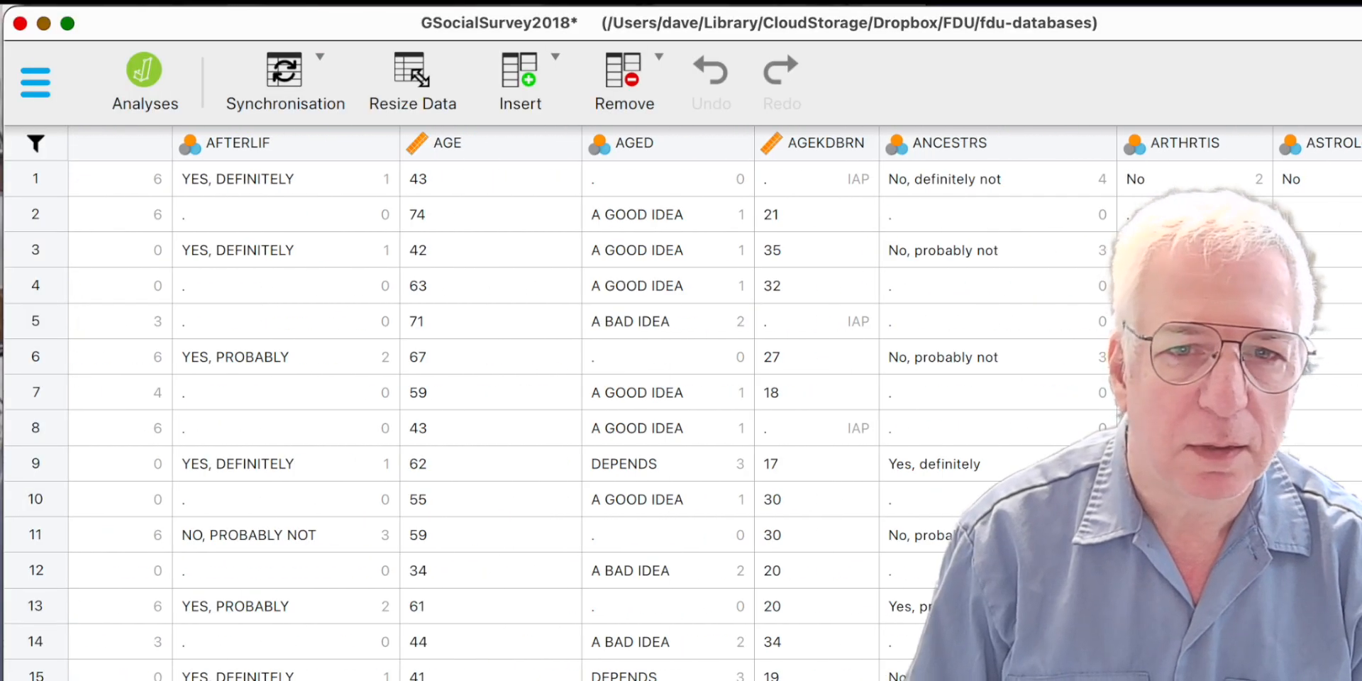
double_click(475, 142)
scroll(487, 551, "down", 10)
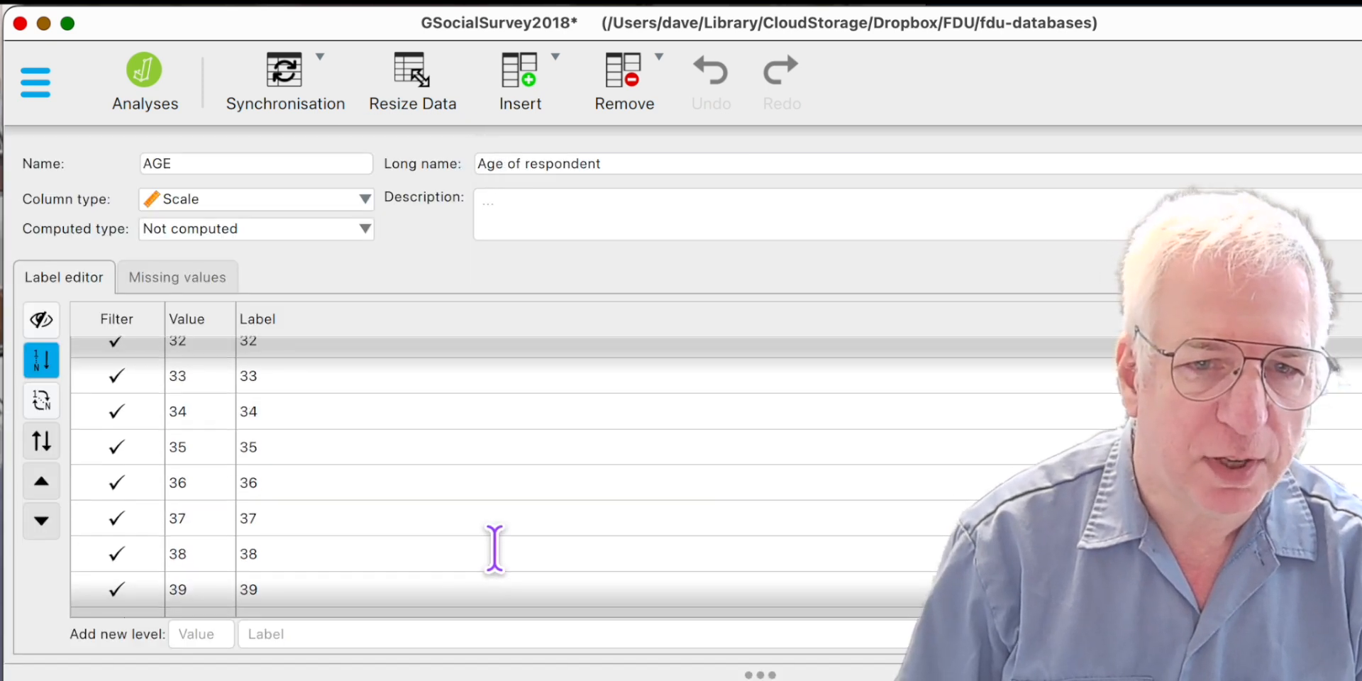
scroll(494, 550, "down", 17)
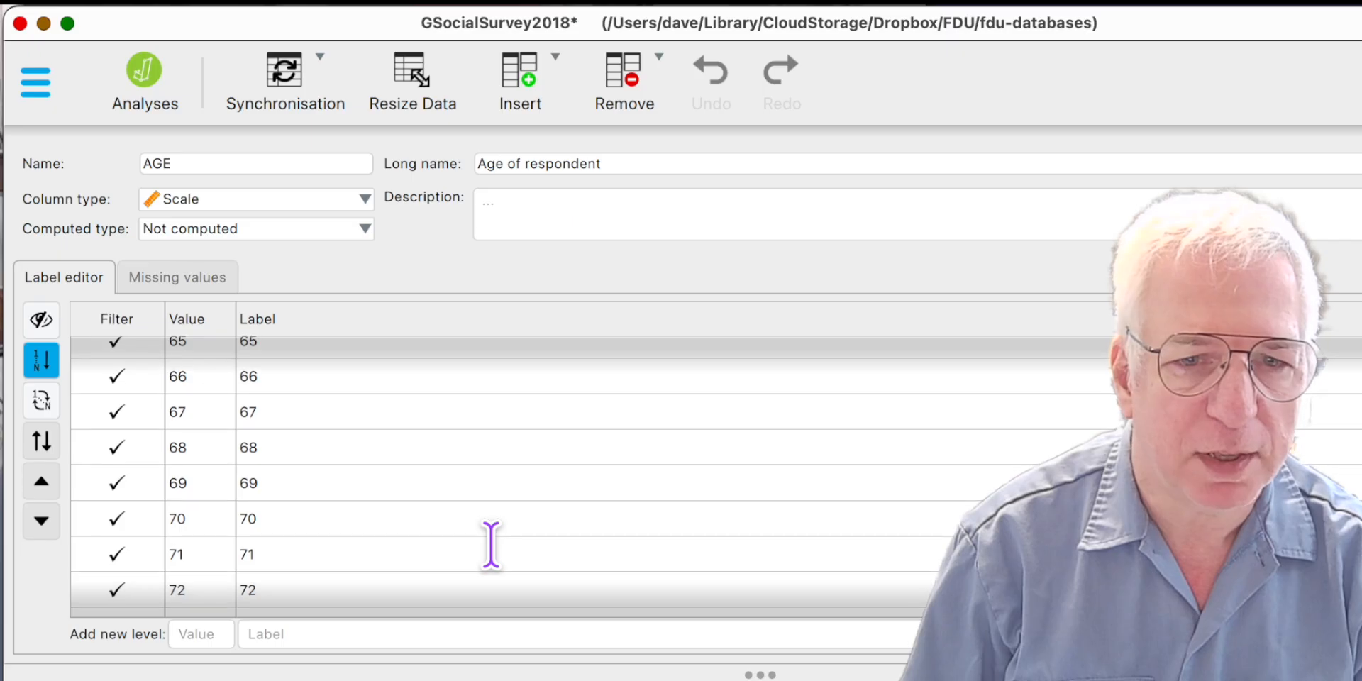
scroll(489, 545, "down", 5)
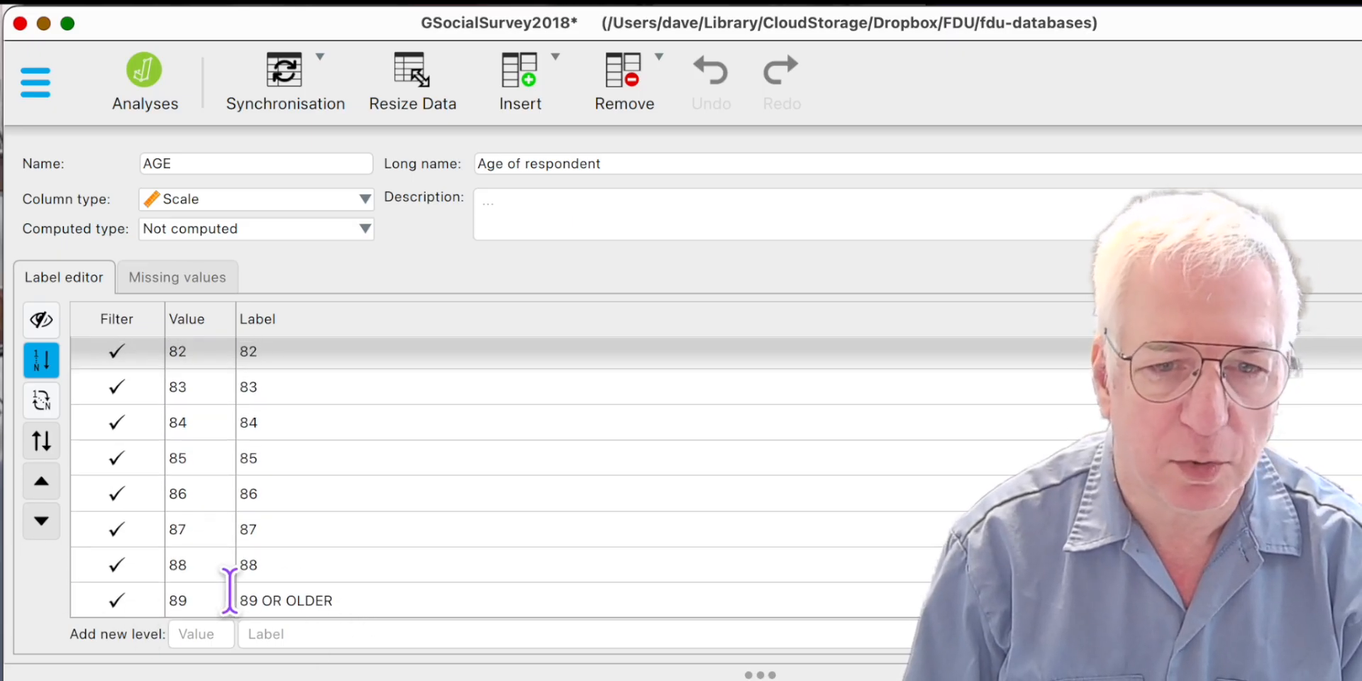
left_click(381, 595)
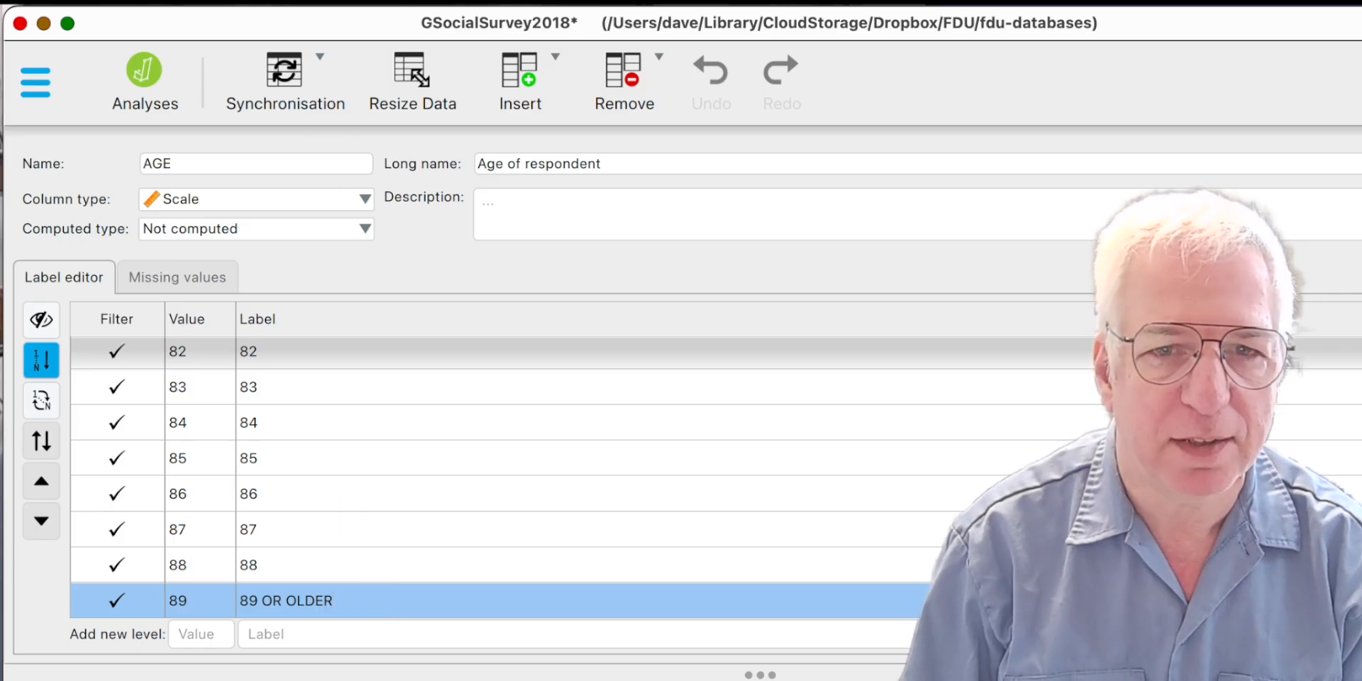
scroll(742, 368, "up", 15)
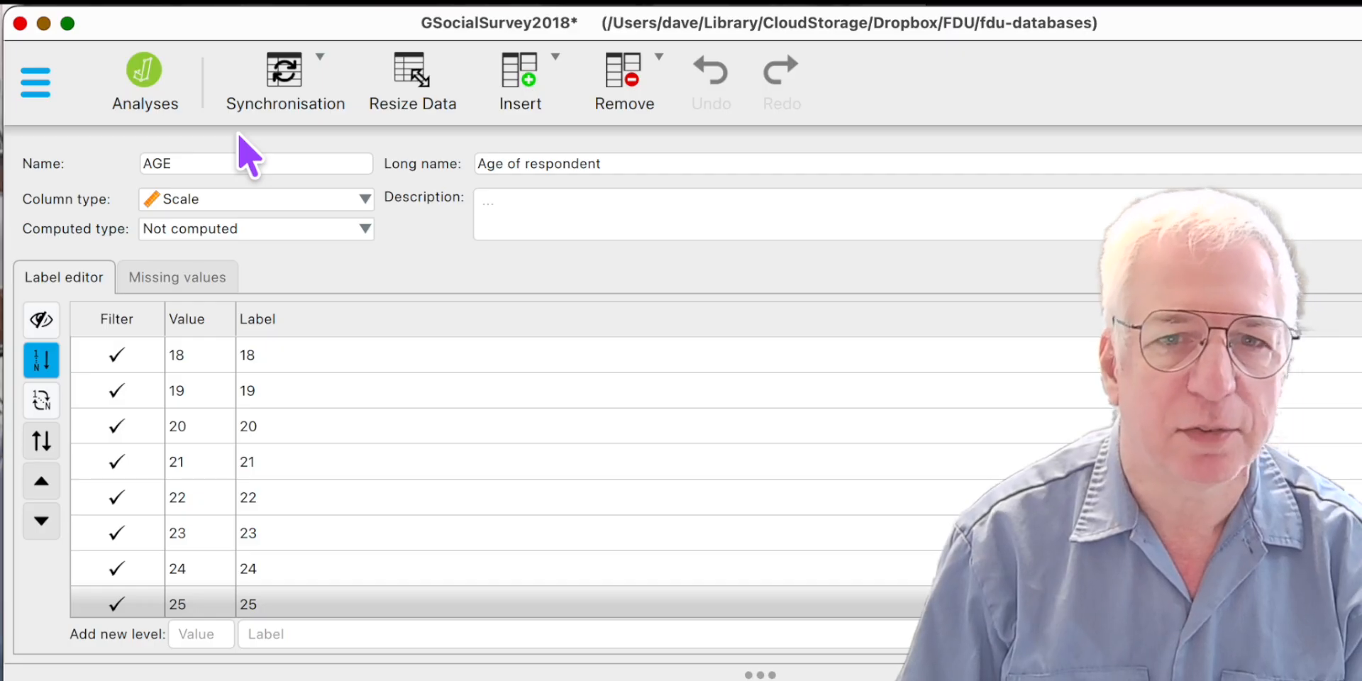
left_click(149, 67)
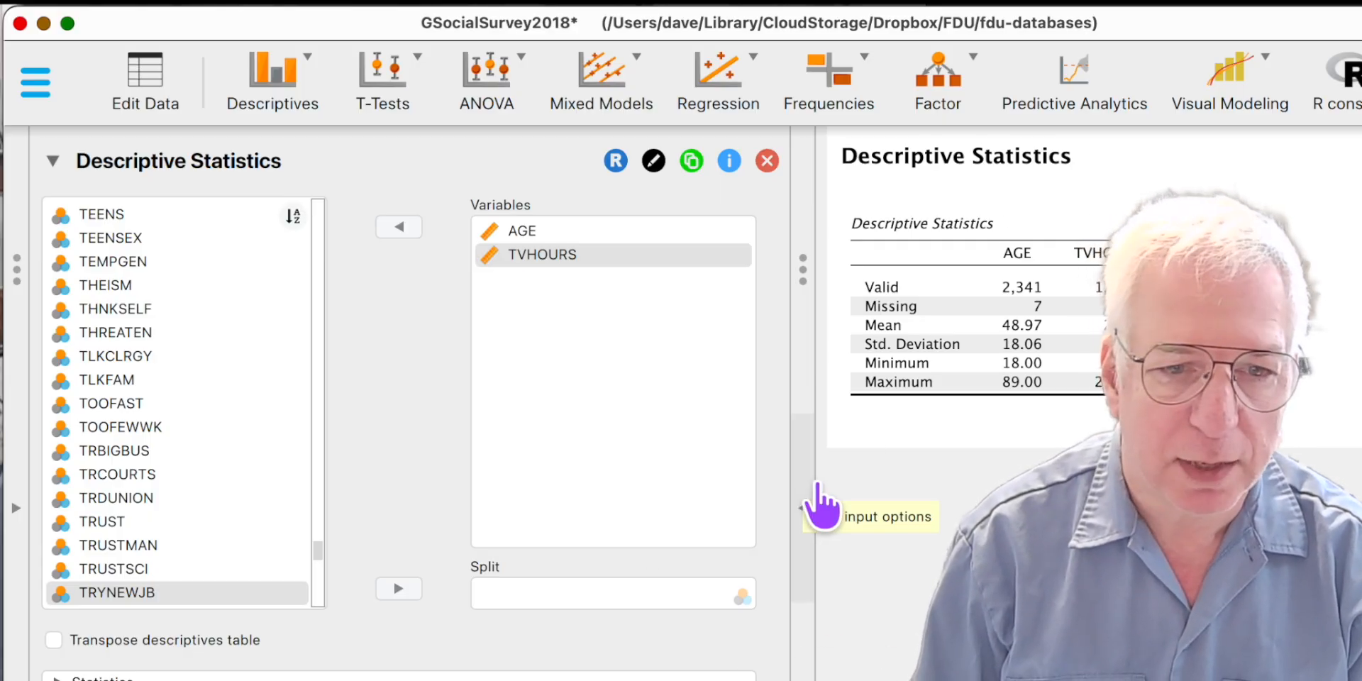
- Include the median among the central tendency statistics in the descriptives table
left_click(176, 678)
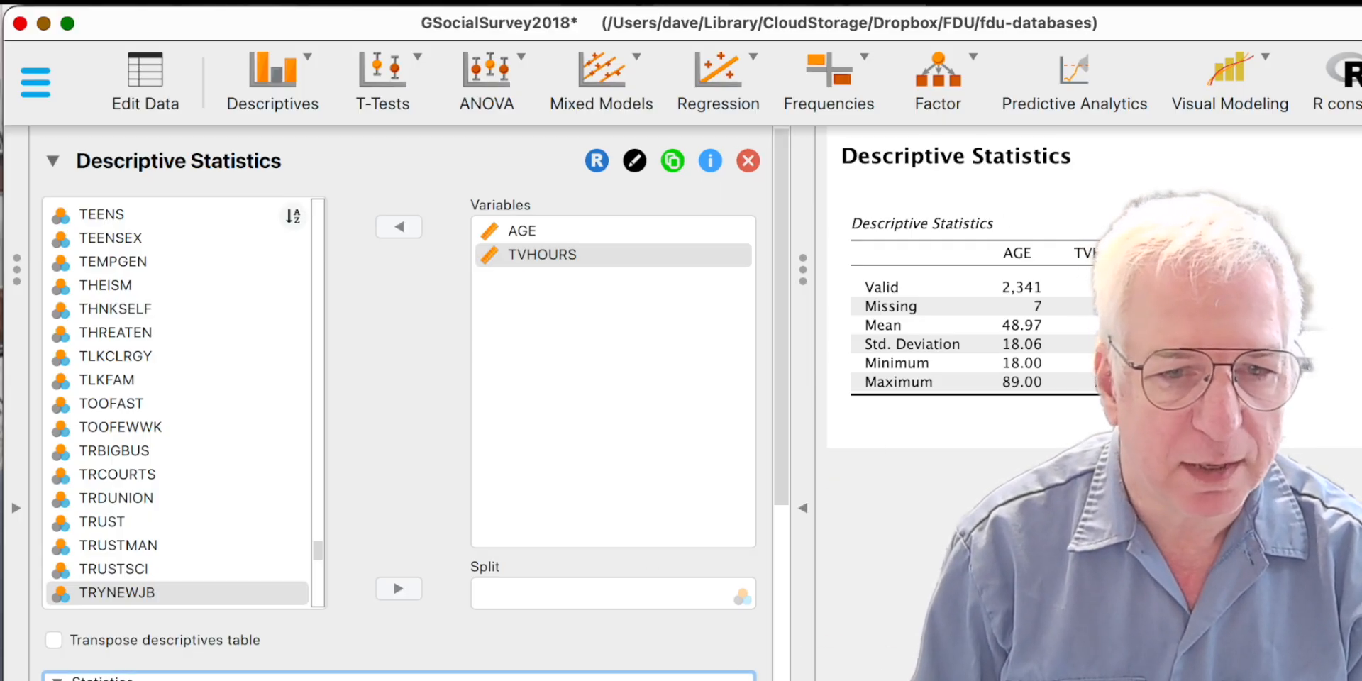
scroll(125, 639, "down", 8)
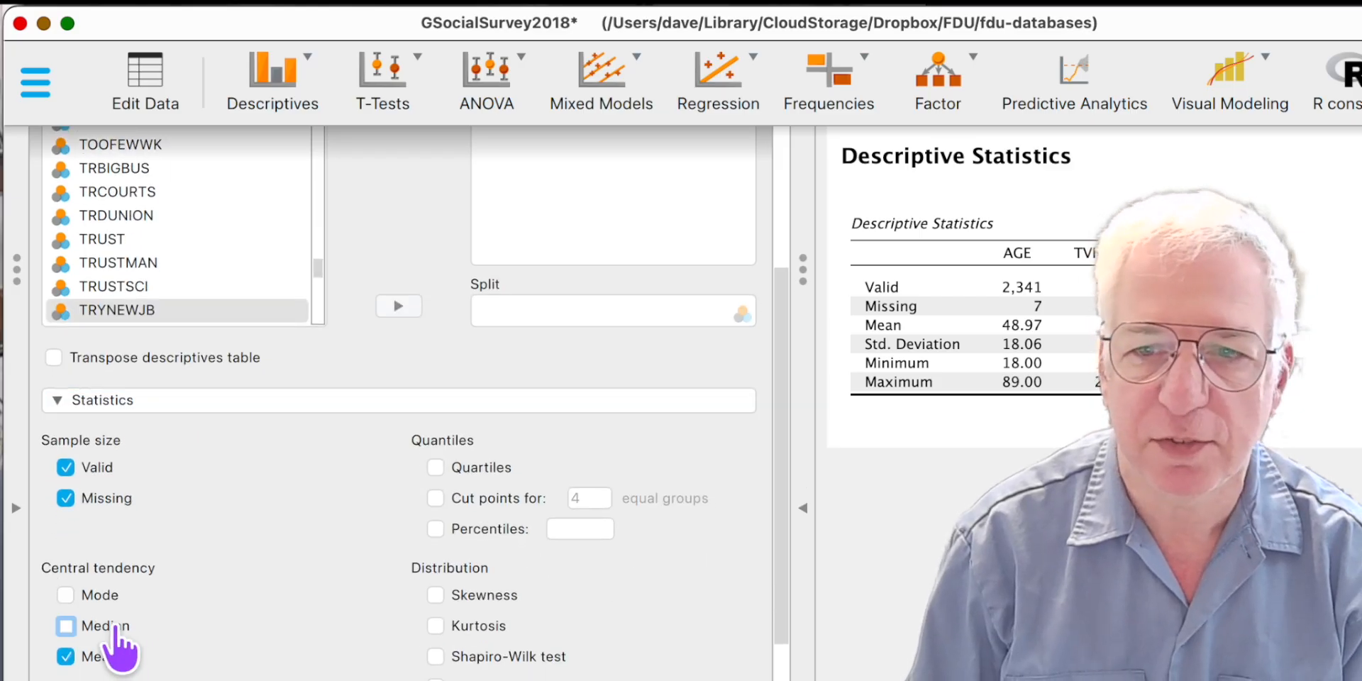
left_click(113, 625)
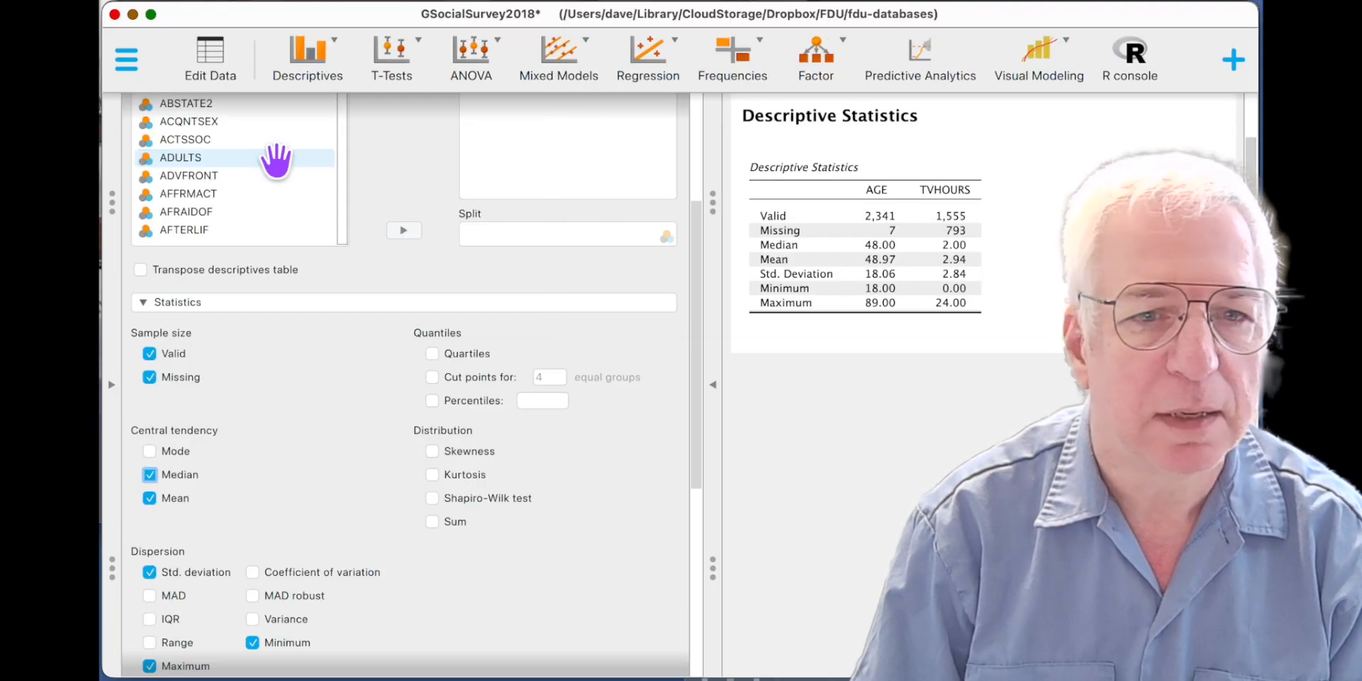
- Split the descriptive statistics by ARTHRTIS
scroll(278, 186, "down", 3)
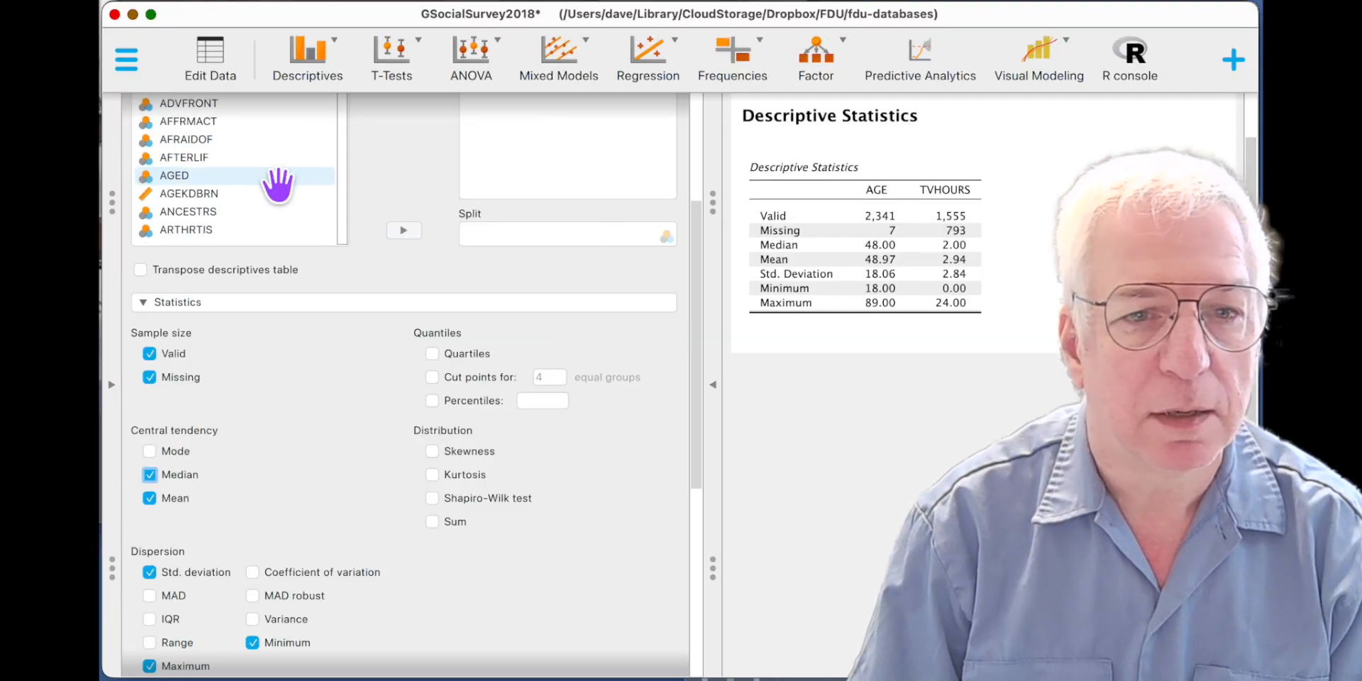
left_click(278, 186)
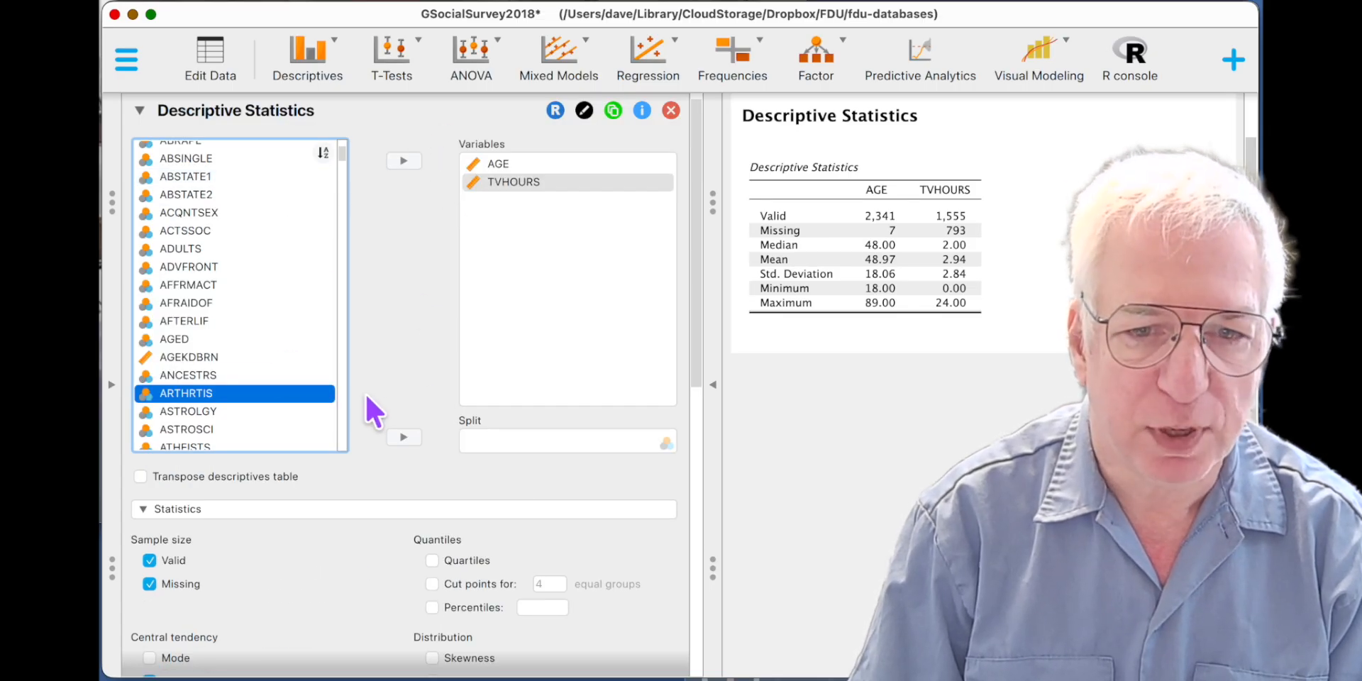
left_click(403, 438)
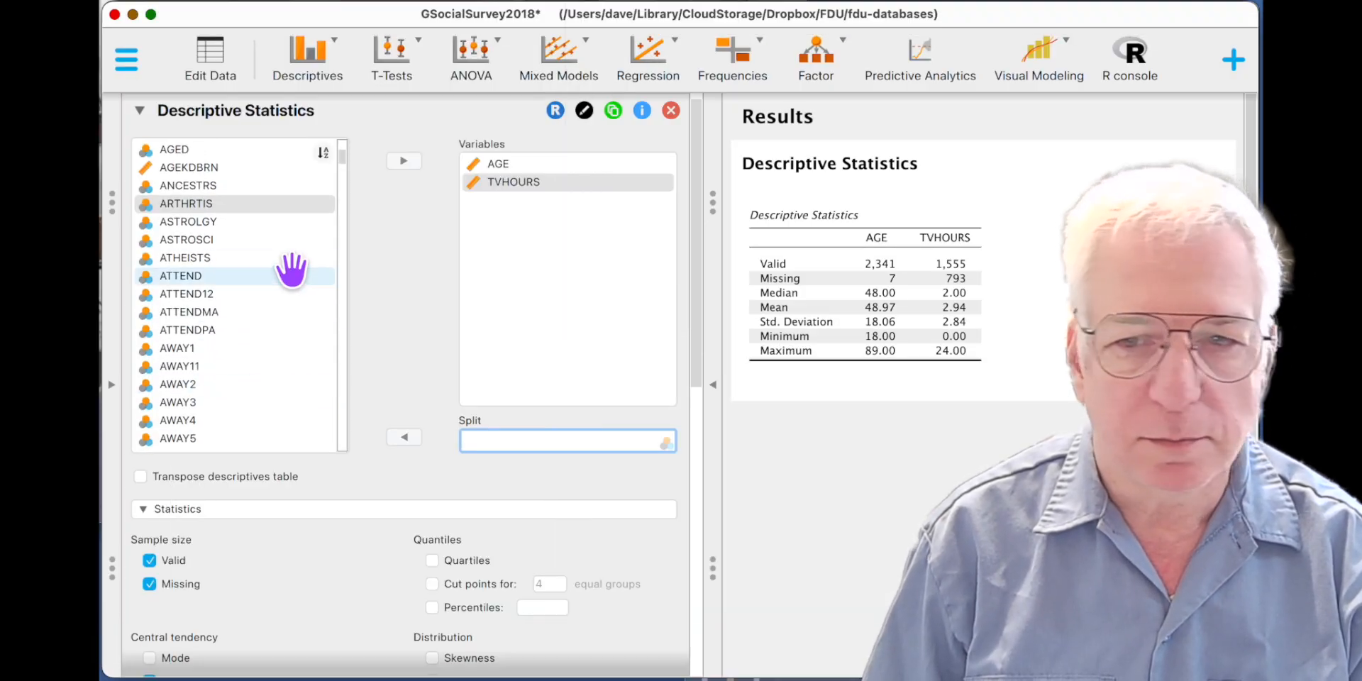
- Split the descriptive statistics for AGE and TVHOURS by ATHEISTS
left_click(290, 257)
left_click(404, 437)
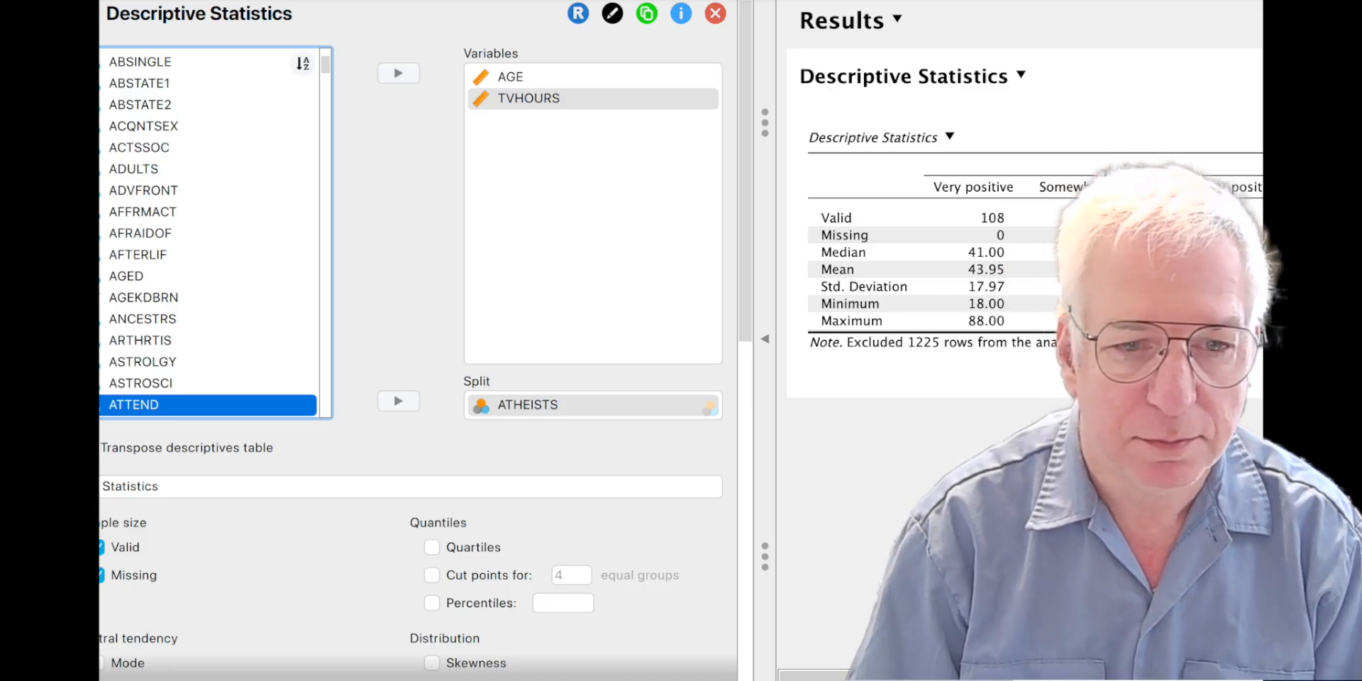
- Look through the remaining statistics options and expand the Tables options of the descriptives analysis
scroll(717, 477, "down", 10)
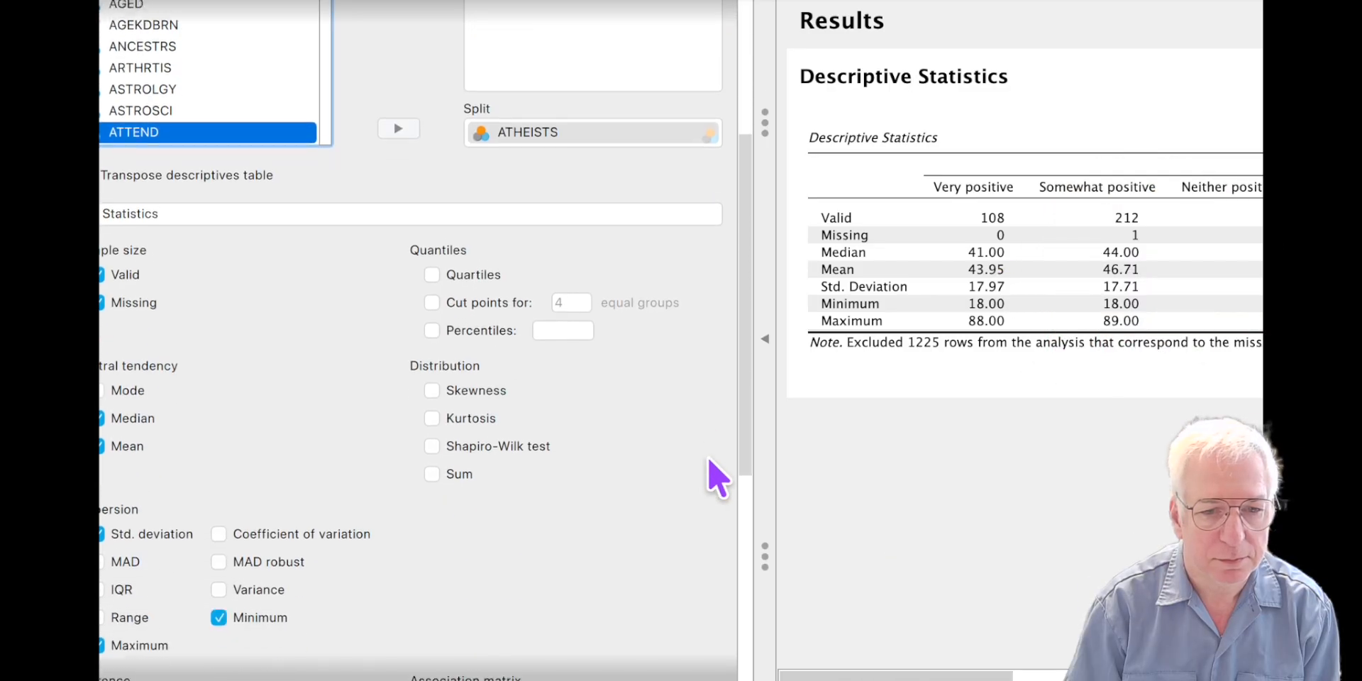
scroll(718, 477, "down", 5)
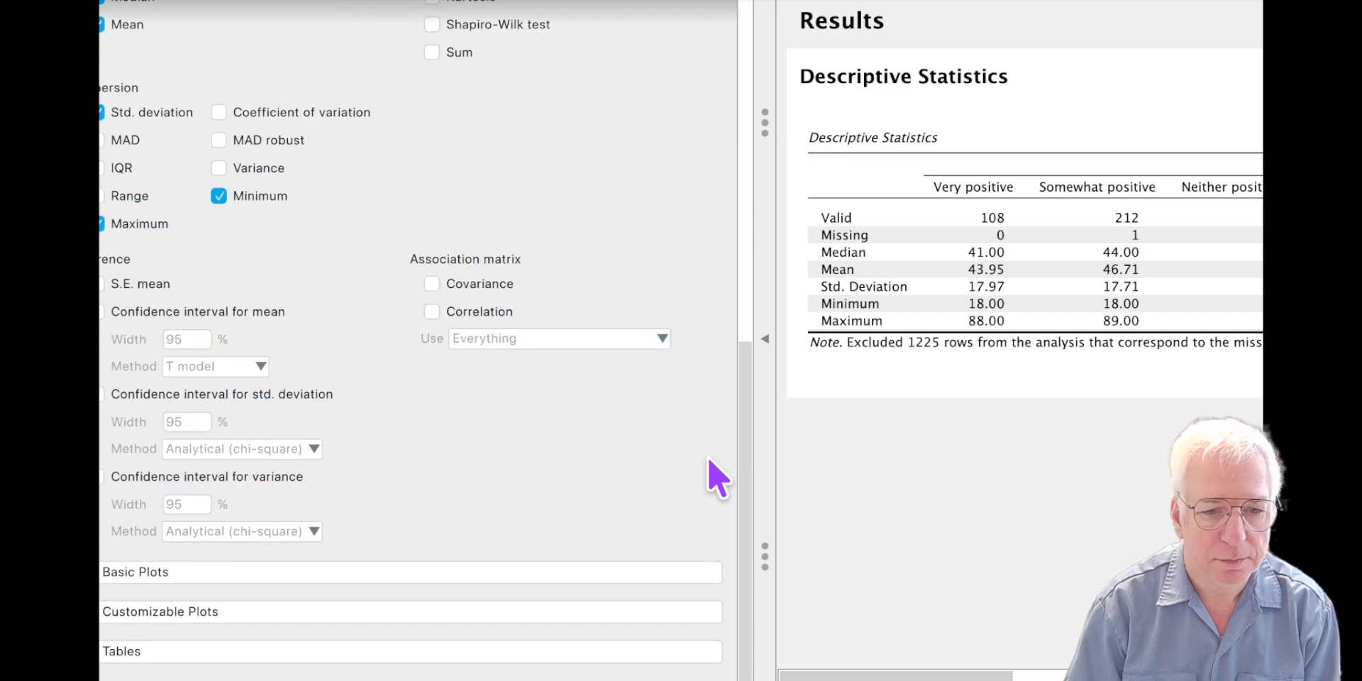
left_click(119, 652)
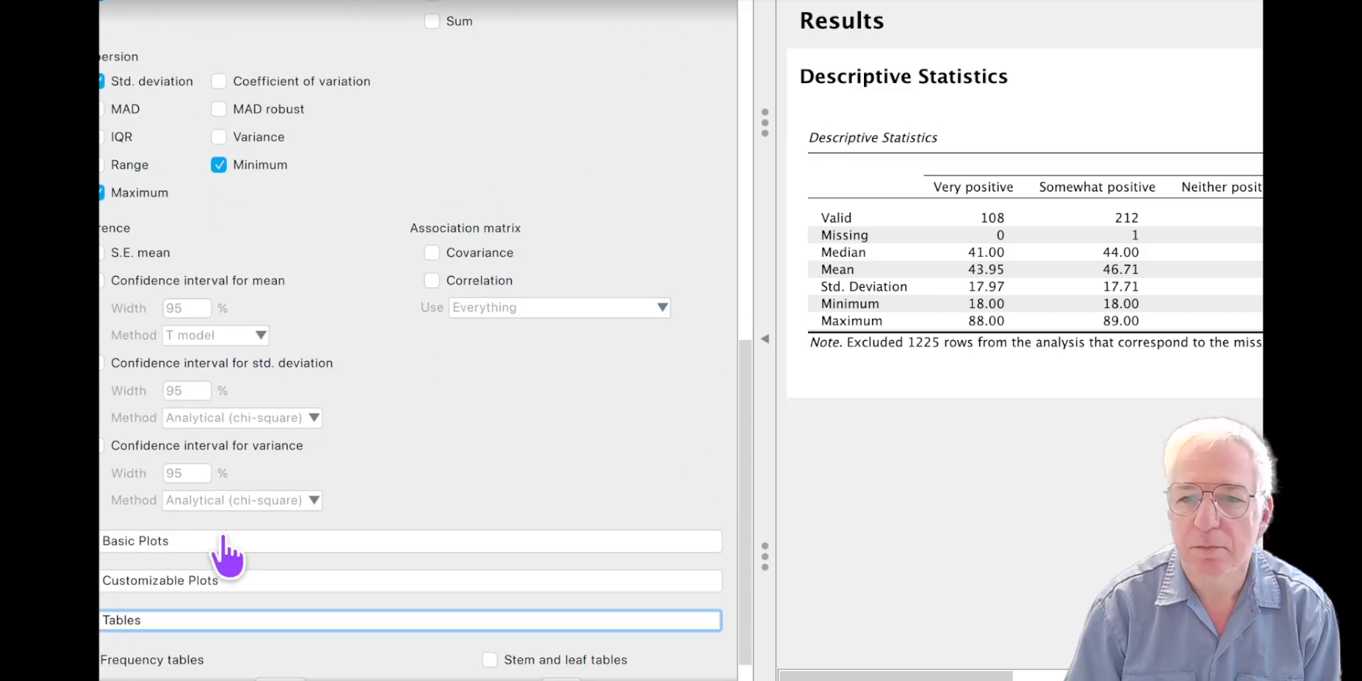
left_click(1028, 218)
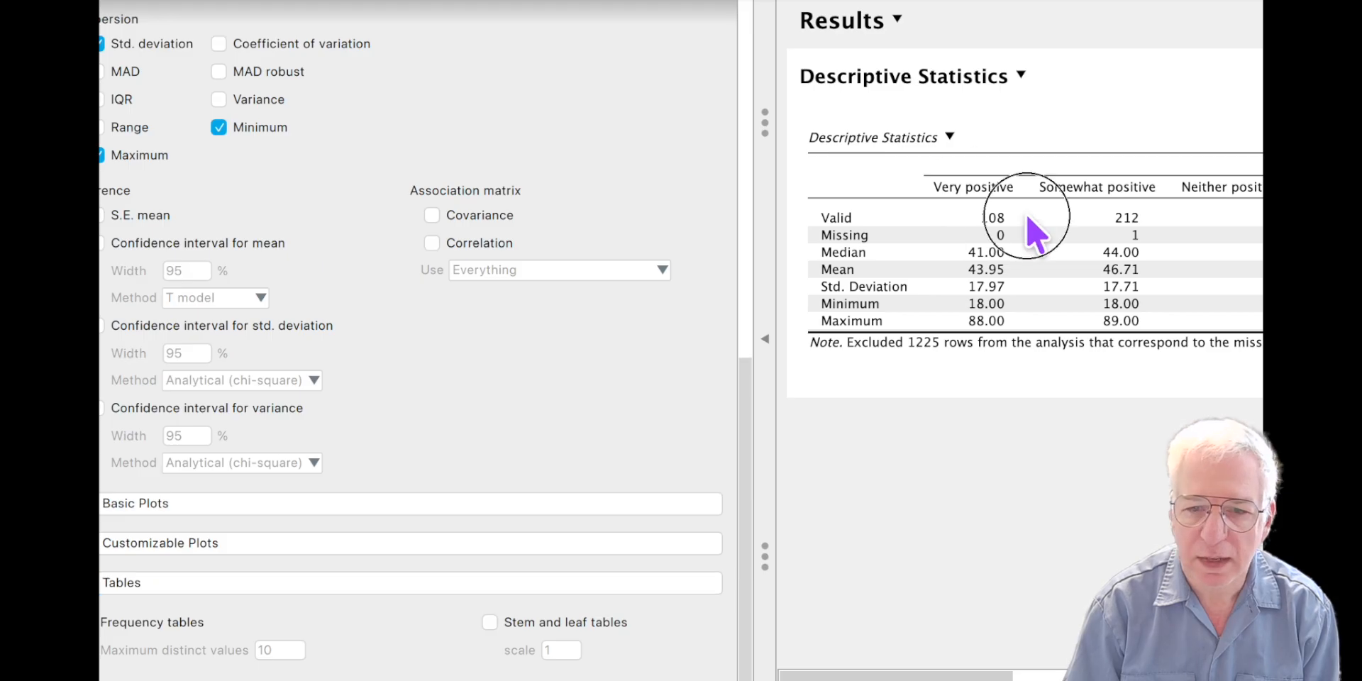
- Hide the input options to widen the results and compare the AGE and TVHOURS statistics across the ATHEISTS groups
left_click(765, 340)
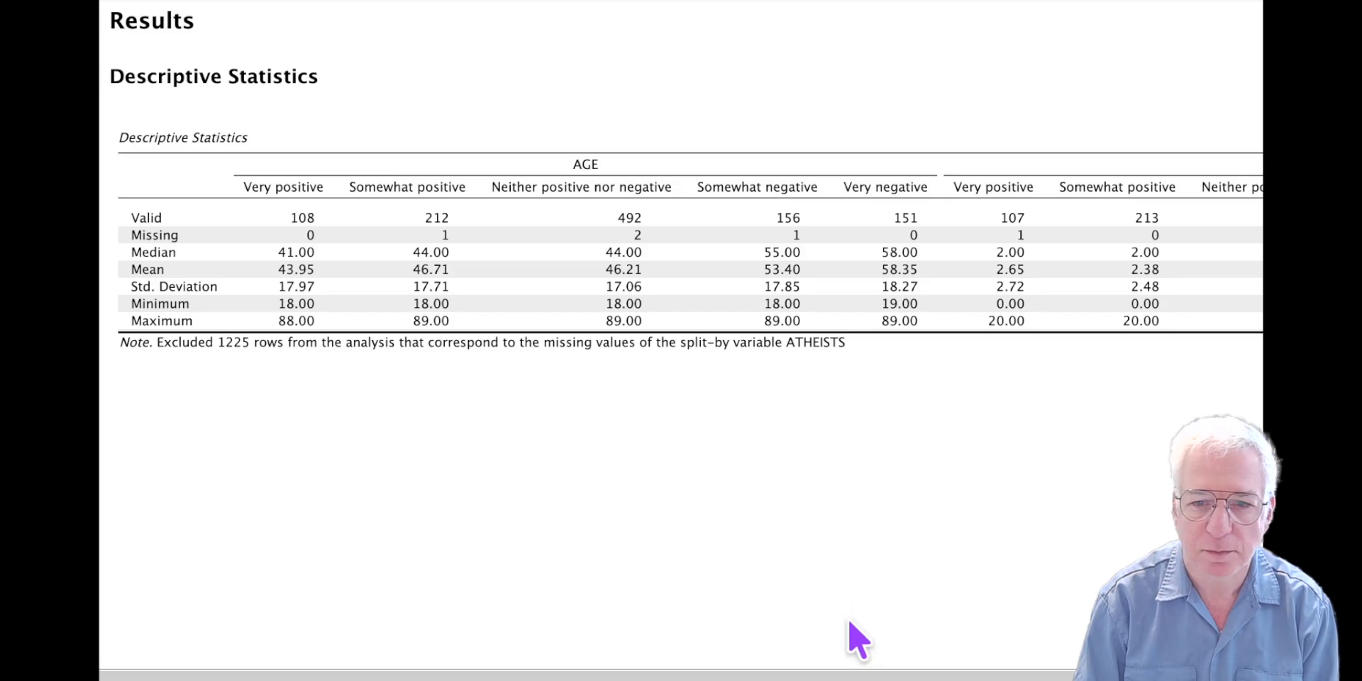
left_click_drag(858, 675, 1113, 675)
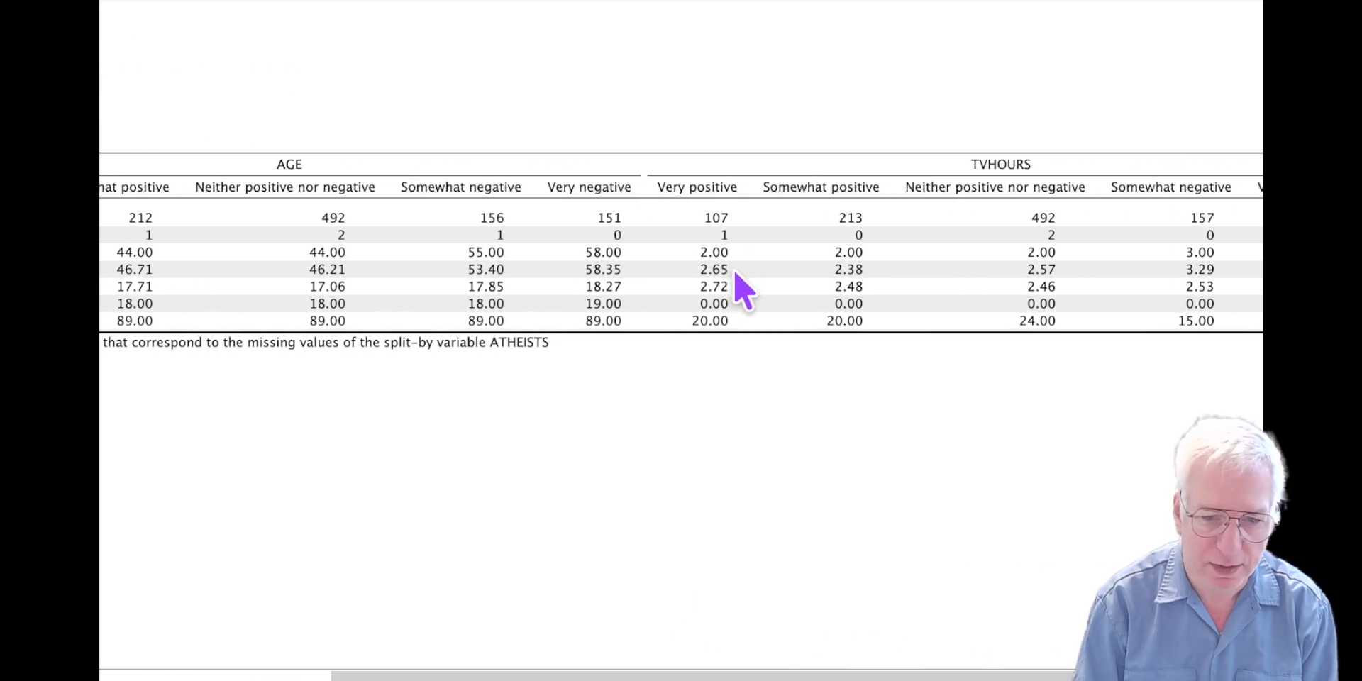
left_click_drag(543, 674, 234, 667)
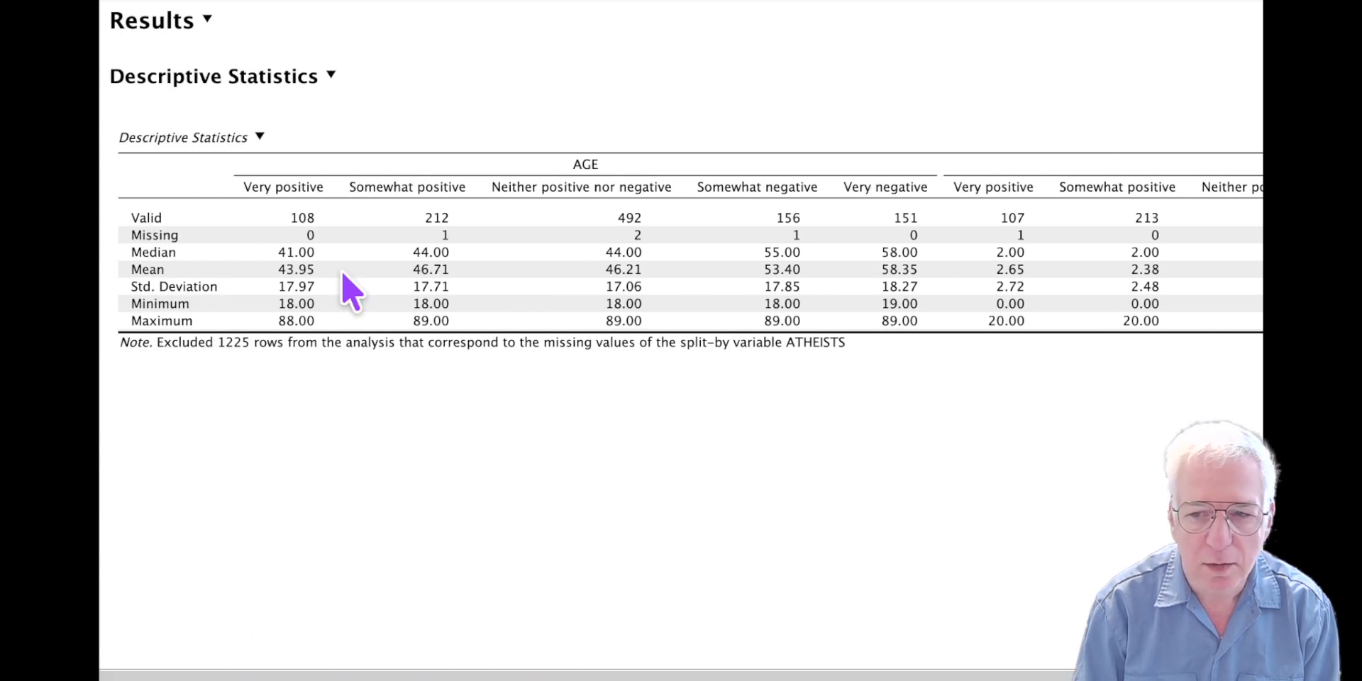
left_click_drag(720, 674, 950, 671)
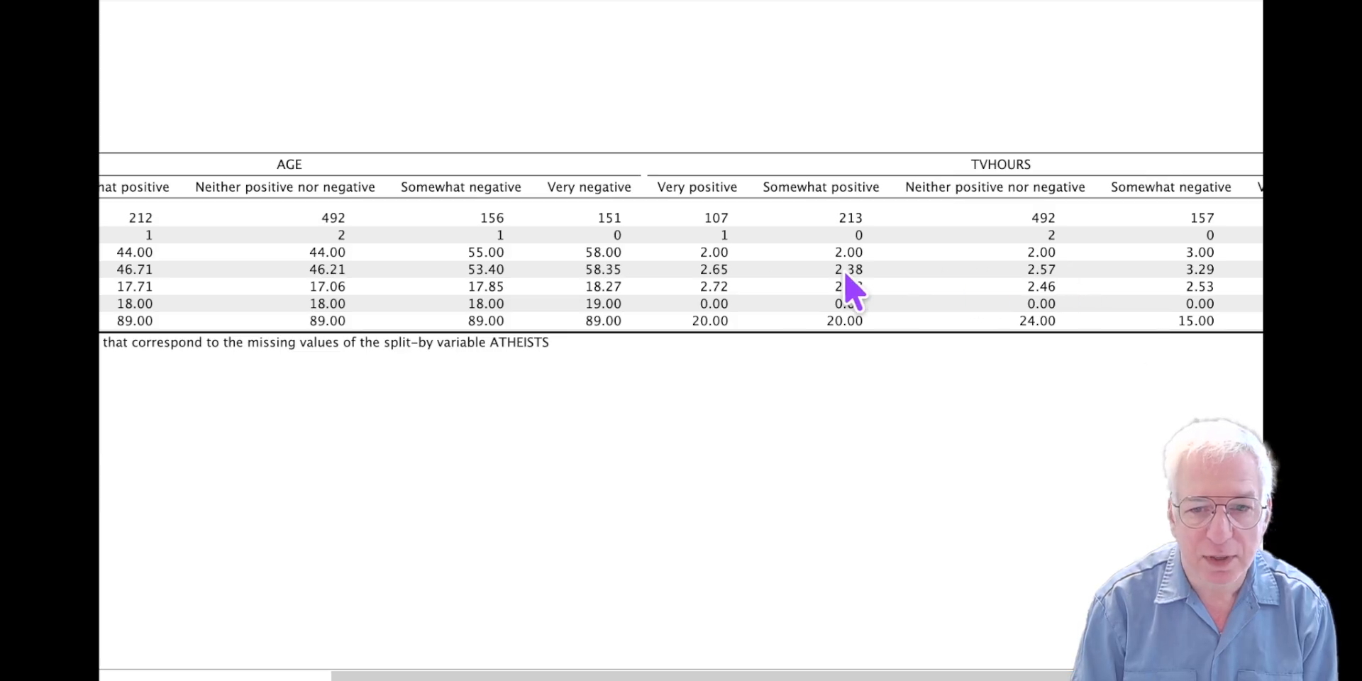